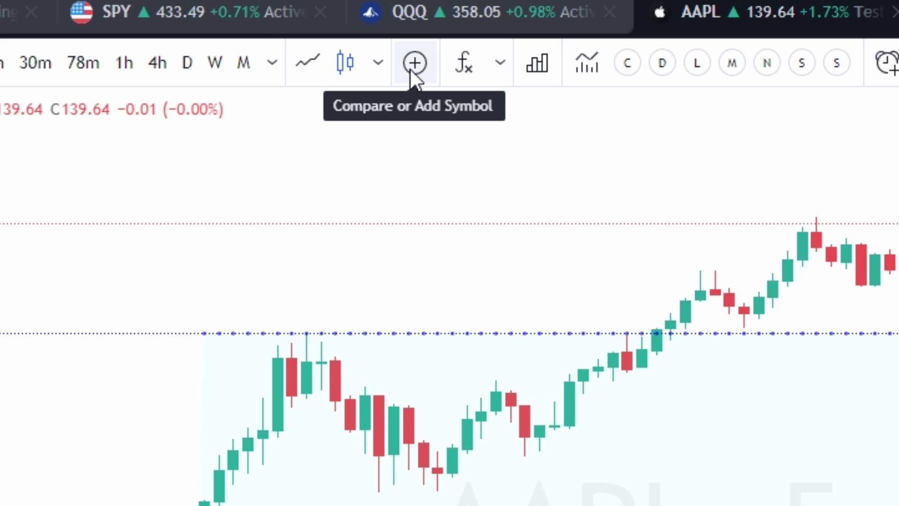
- Add QQQ to the AAPL 5-minute chart as a comparison on a new price scale
click(412, 68)
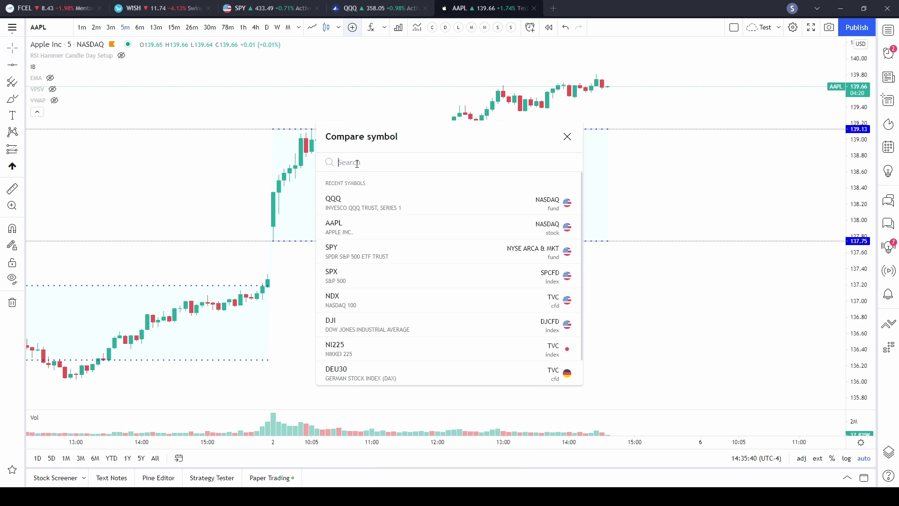
text(QQQ)
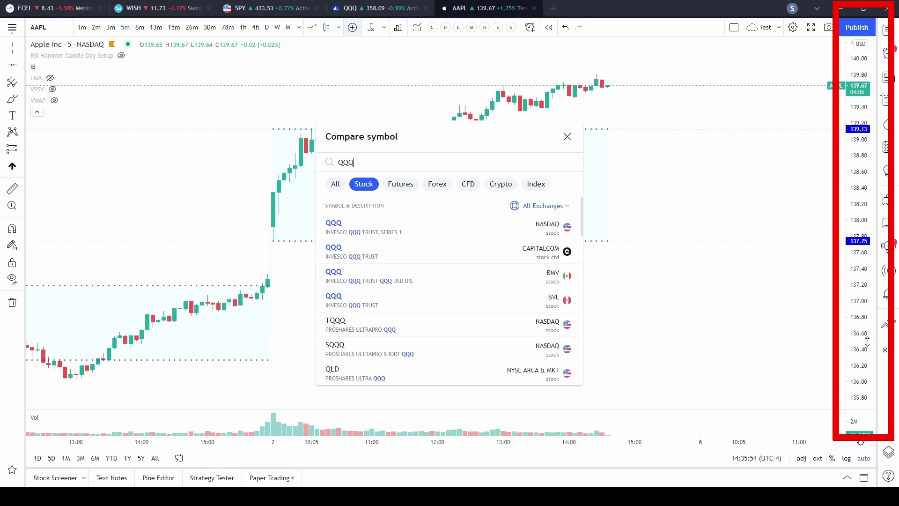
mouse_move(465, 233)
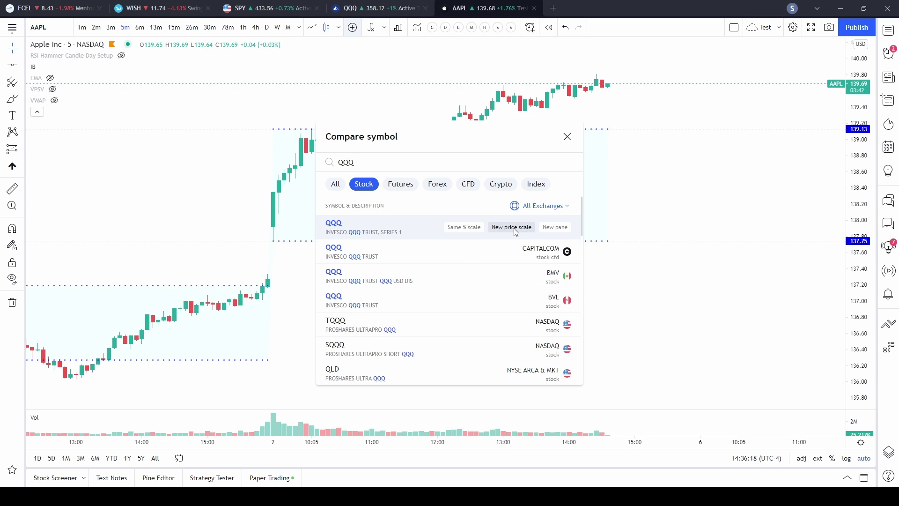
click(516, 232)
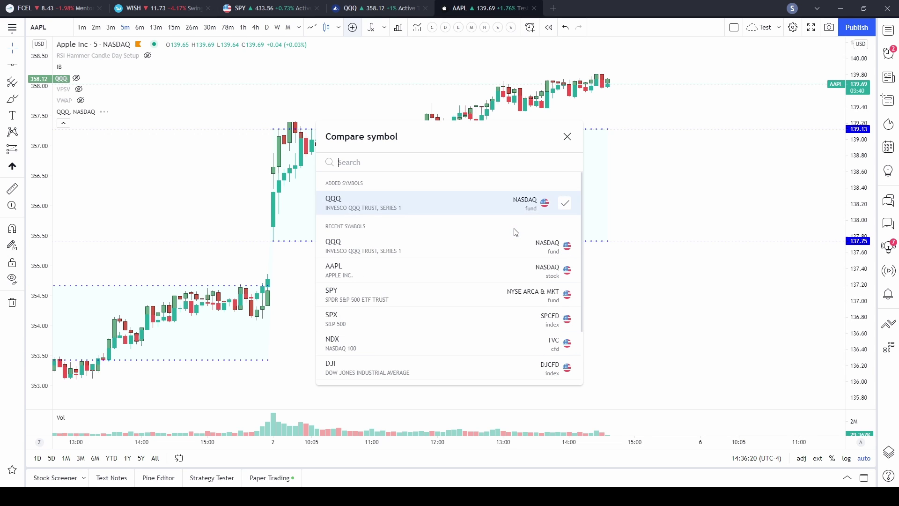
drag(567, 141, 833, 166)
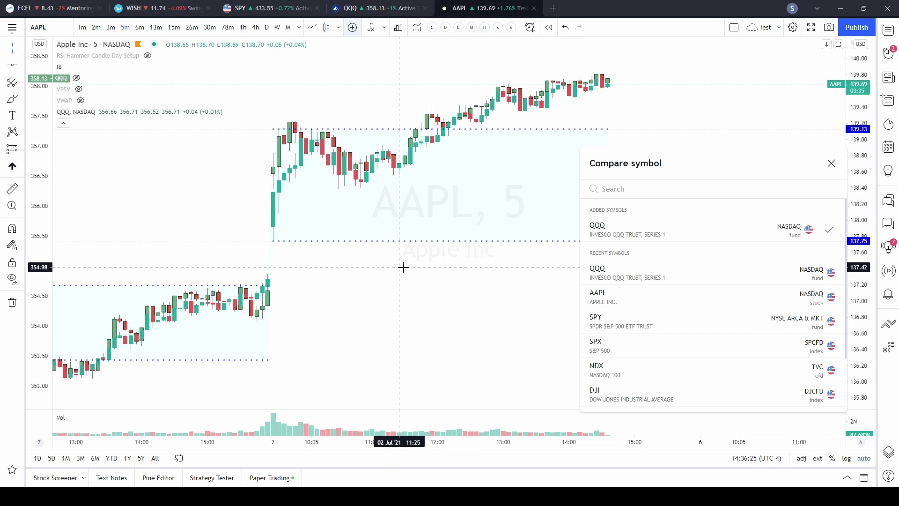
click(443, 281)
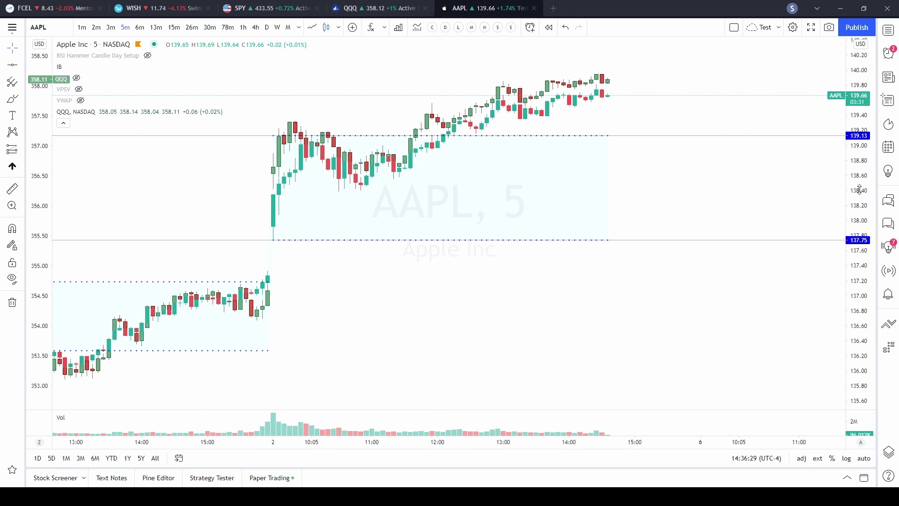
drag(745, 221, 757, 269)
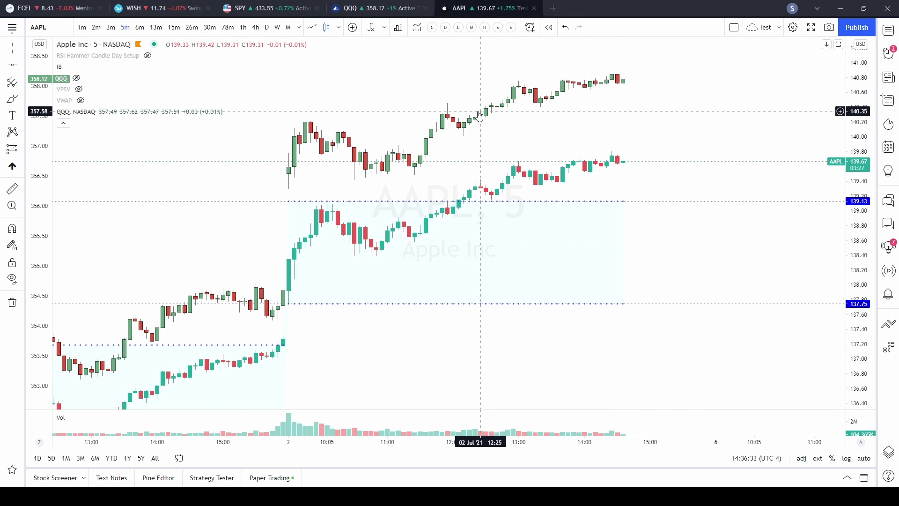
- Reset the QQQ overlay's style settings to their defaults
click(116, 112)
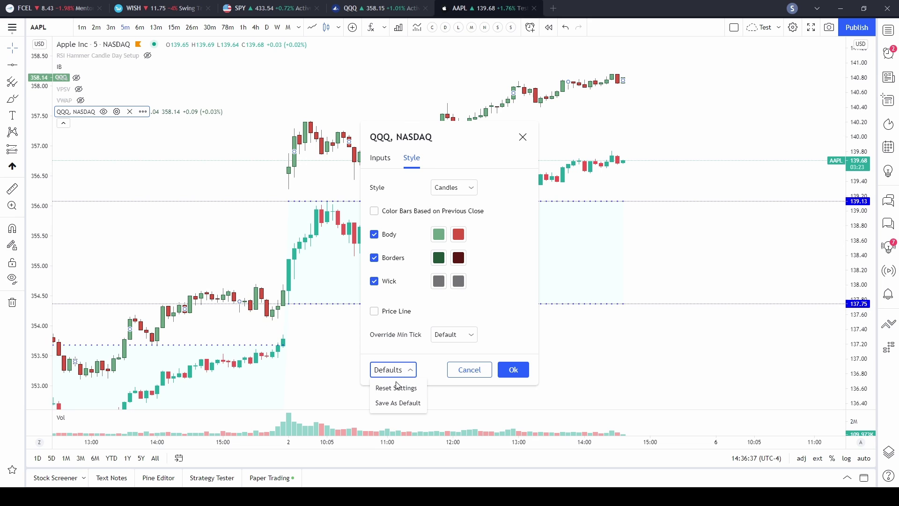
click(396, 388)
click(514, 346)
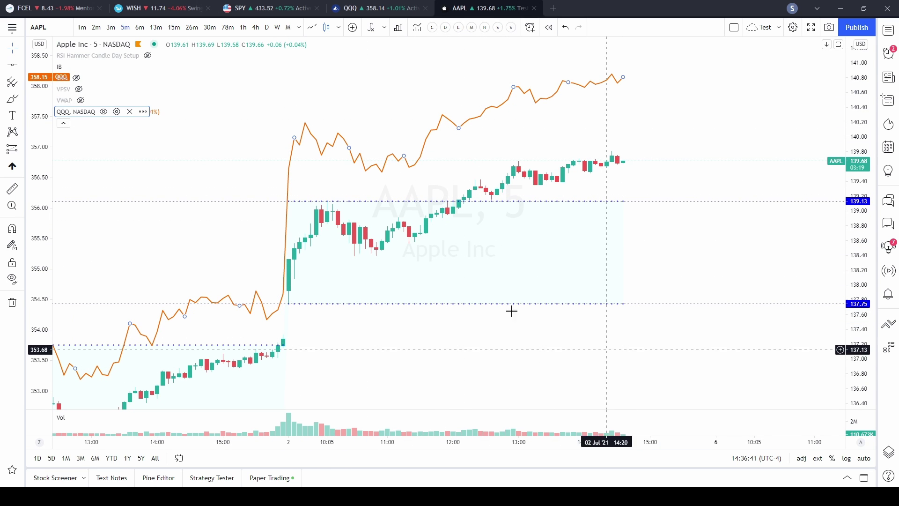
- Change the QQQ overlay's Style to Candles and confirm with Ok
click(116, 112)
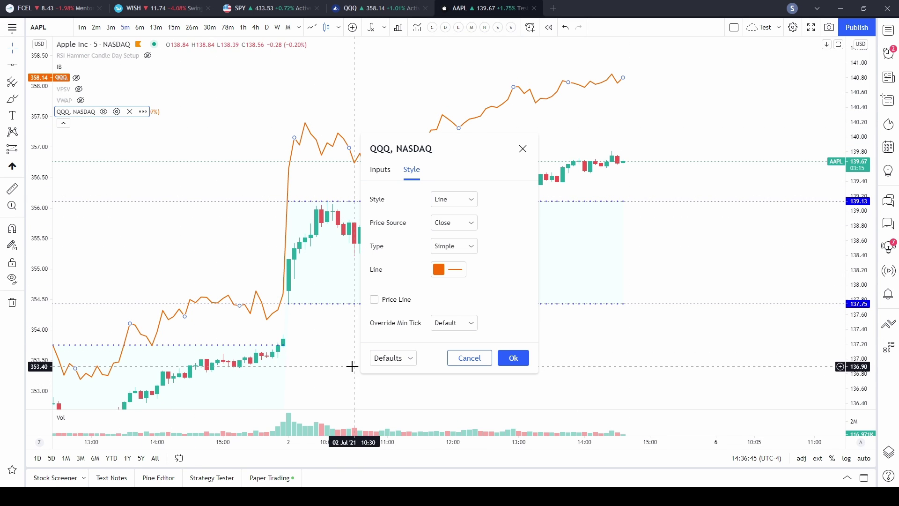
click(475, 159)
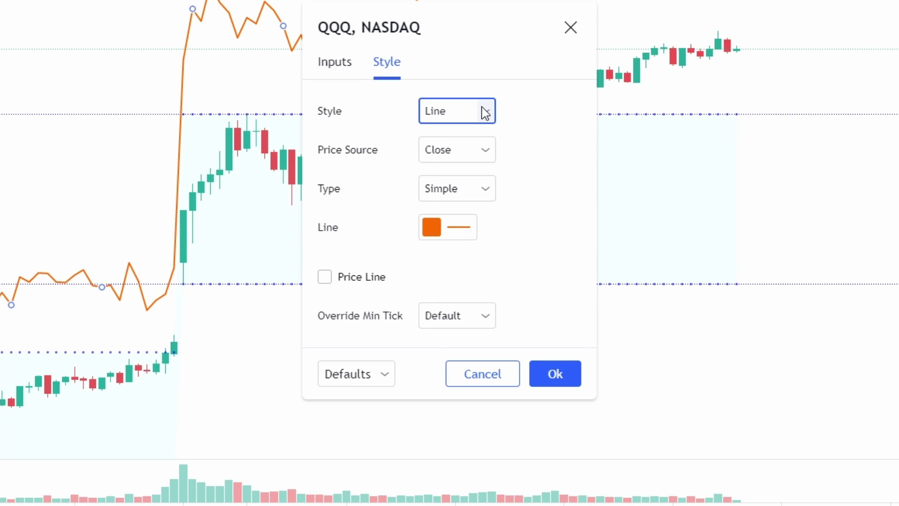
click(462, 169)
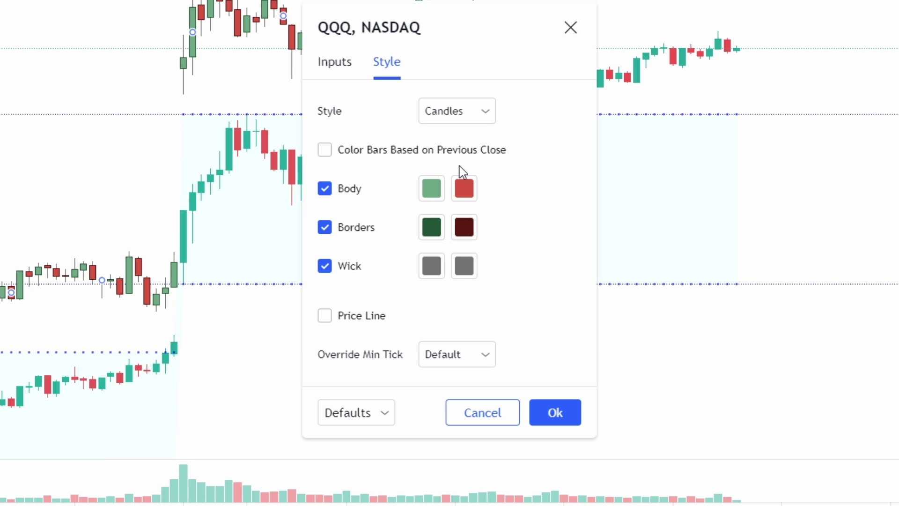
click(392, 411)
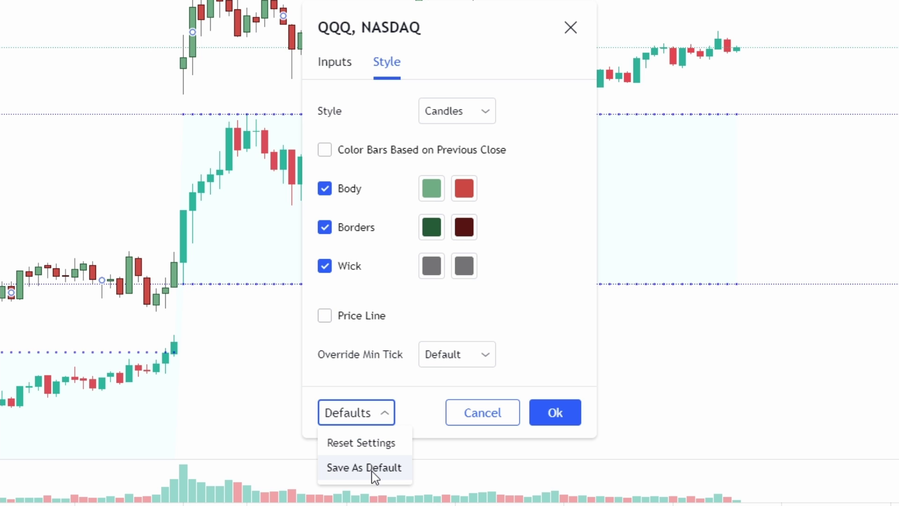
click(577, 316)
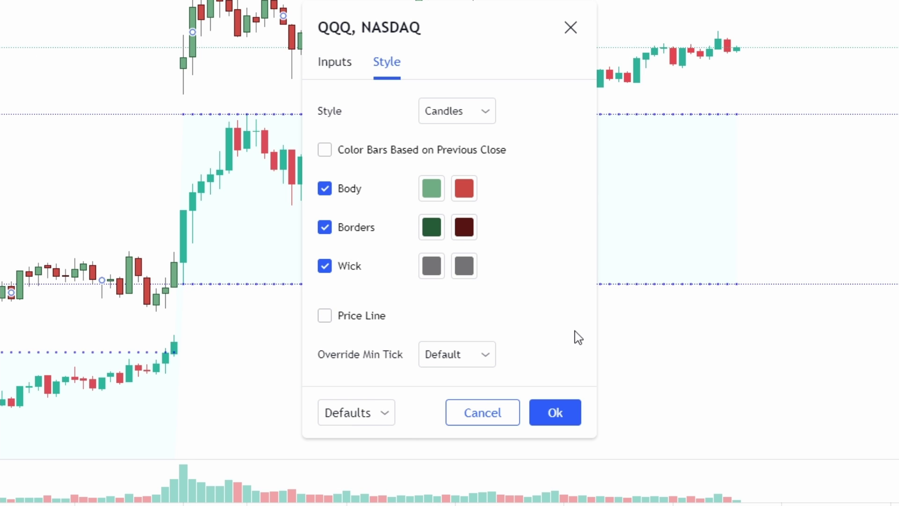
click(389, 416)
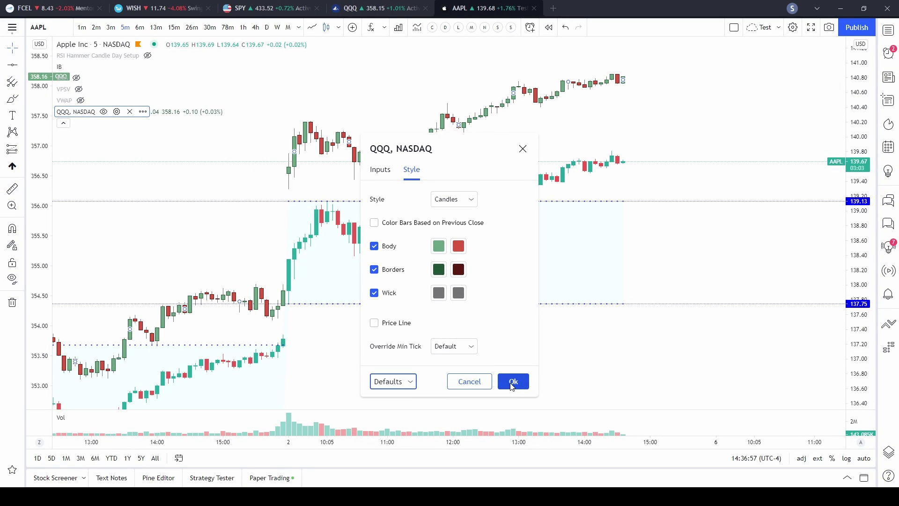
click(513, 382)
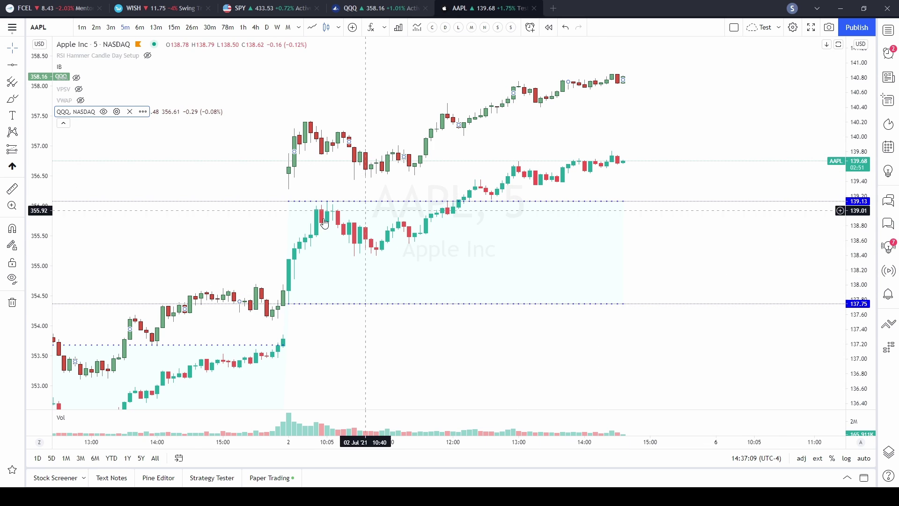
- Stretch the AAPL price scale, reset it to auto-fit, and reposition the candles
mouse_move(862, 186)
mouse_down()
mouse_move(862, 201)
mouse_move(862, 175)
mouse_up()
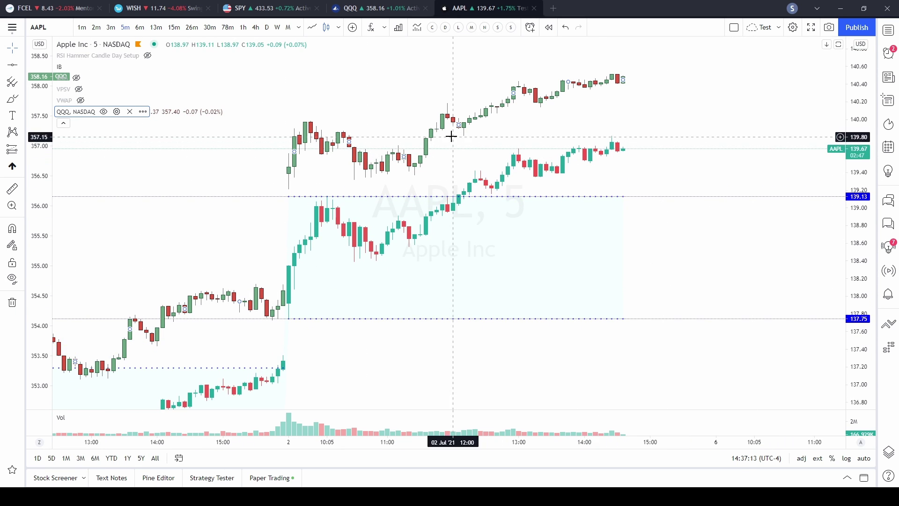
double_click(859, 185)
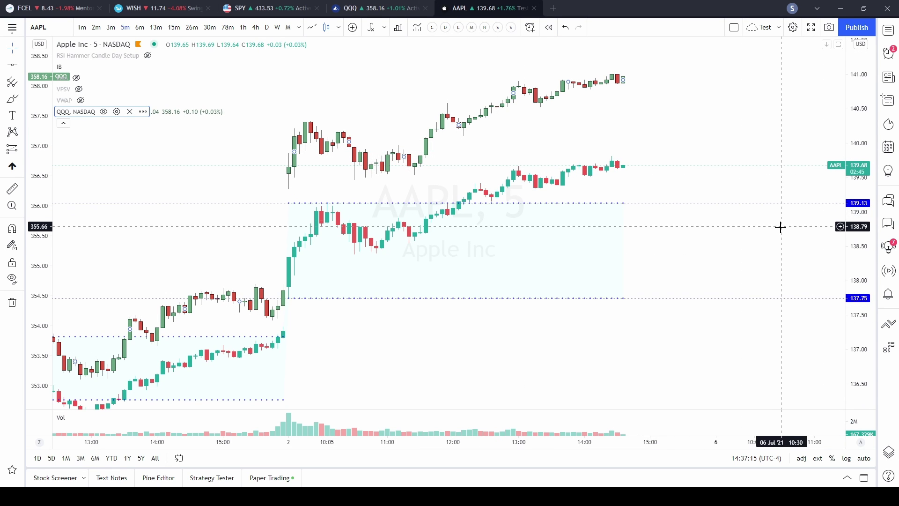
mouse_move(775, 229)
mouse_down()
mouse_move(777, 289)
mouse_move(793, 164)
mouse_move(795, 272)
mouse_move(794, 211)
mouse_up()
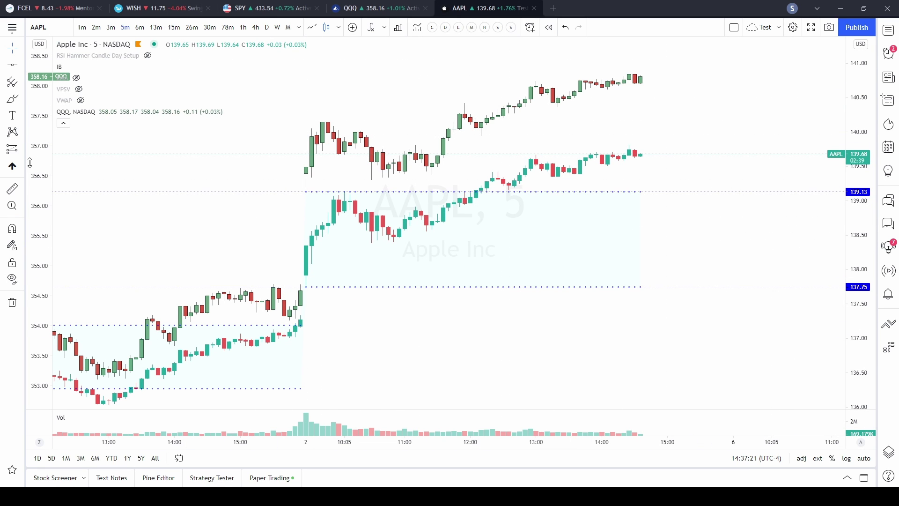
- Stretch the QQQ overlay's candles taller and add a horizontal line at 139.80
drag(40, 100, 40, 263)
drag(41, 153, 38, 125)
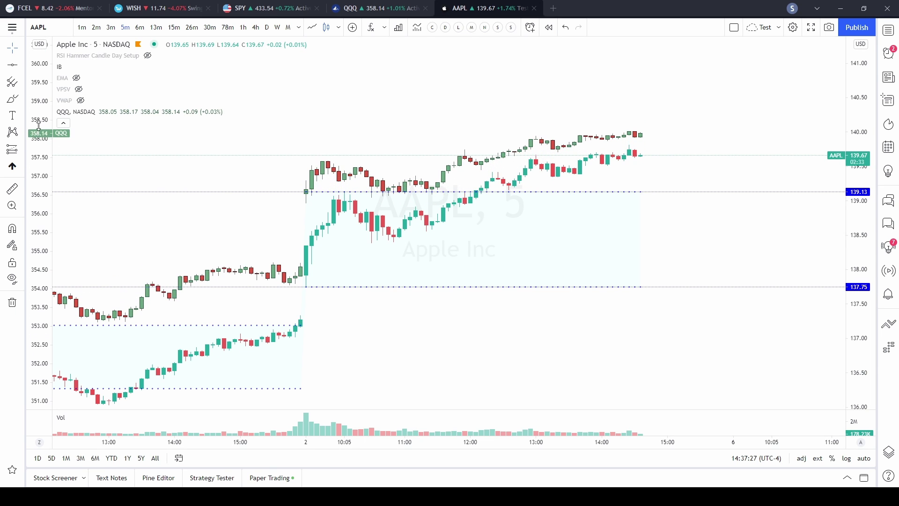
mouse_move(217, 183)
mouse_down()
mouse_move(231, 145)
mouse_move(228, 170)
mouse_up()
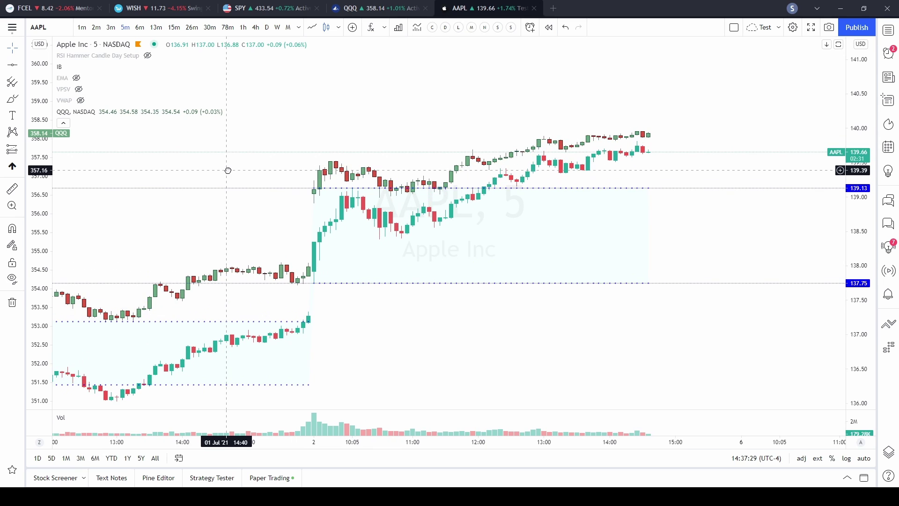
drag(40, 196, 39, 148)
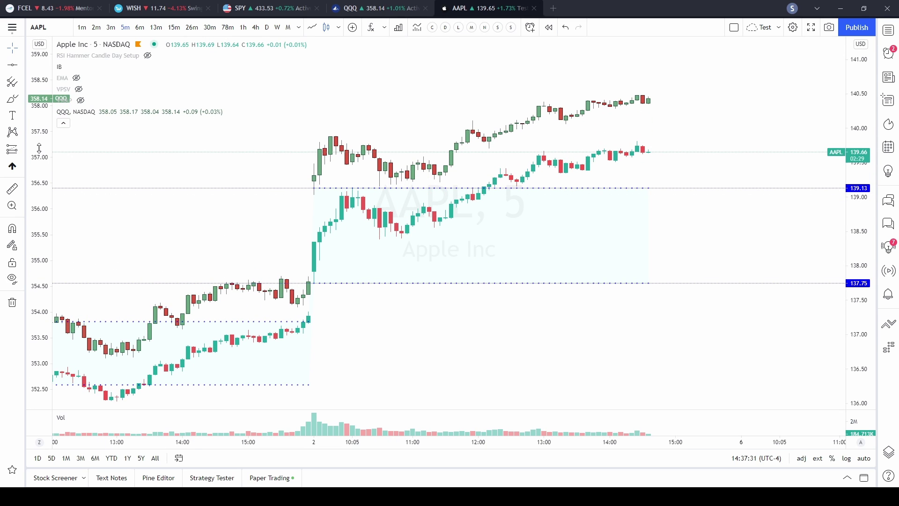
drag(672, 213, 713, 210)
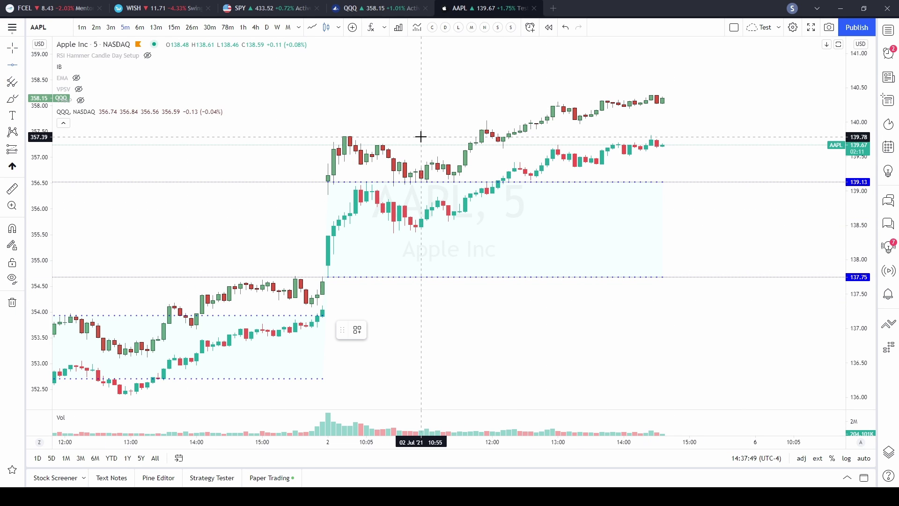
click(447, 136)
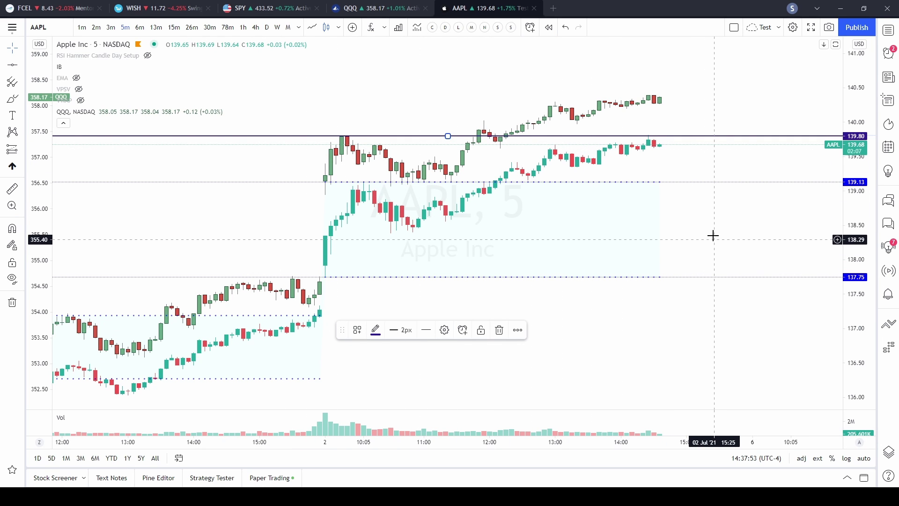
click(719, 210)
drag(719, 209, 718, 290)
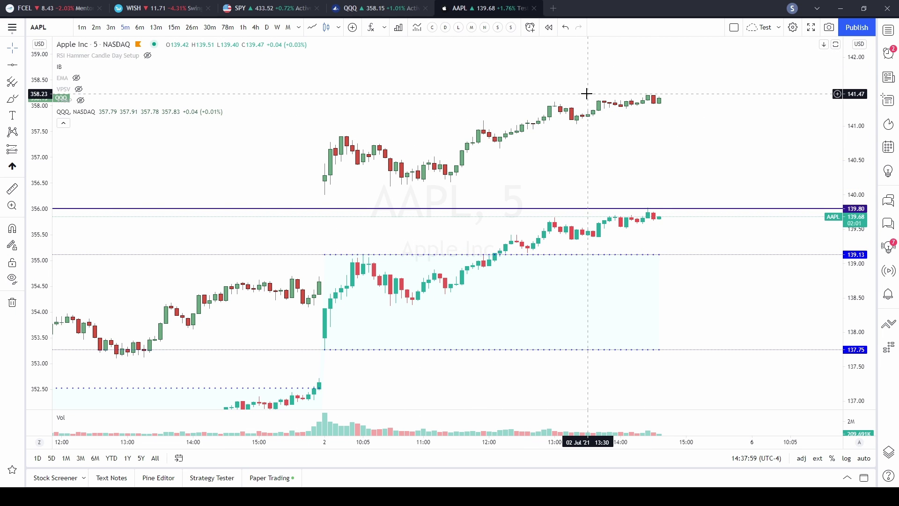
click(529, 214)
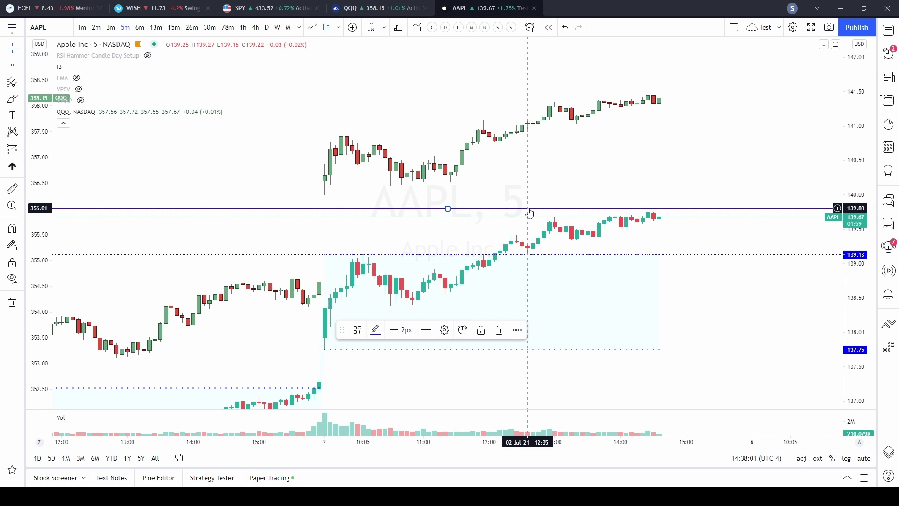
key(Delete)
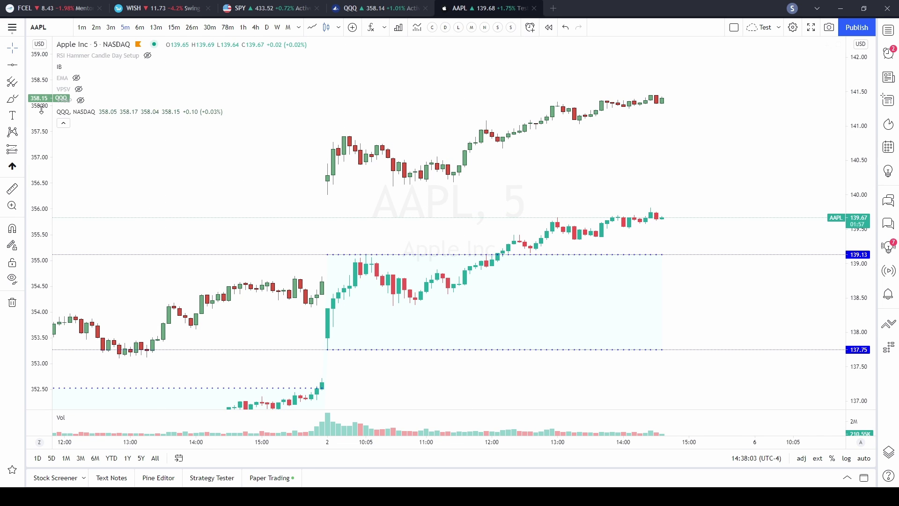
mouse_move(93, 116)
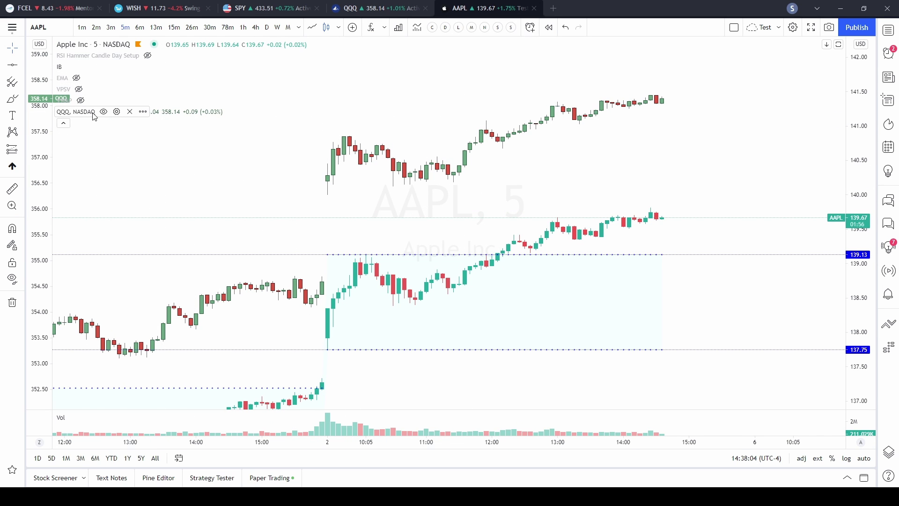
- Remove the QQQ overlay and re-add QQQ as a comparison in a new lower pane
click(130, 113)
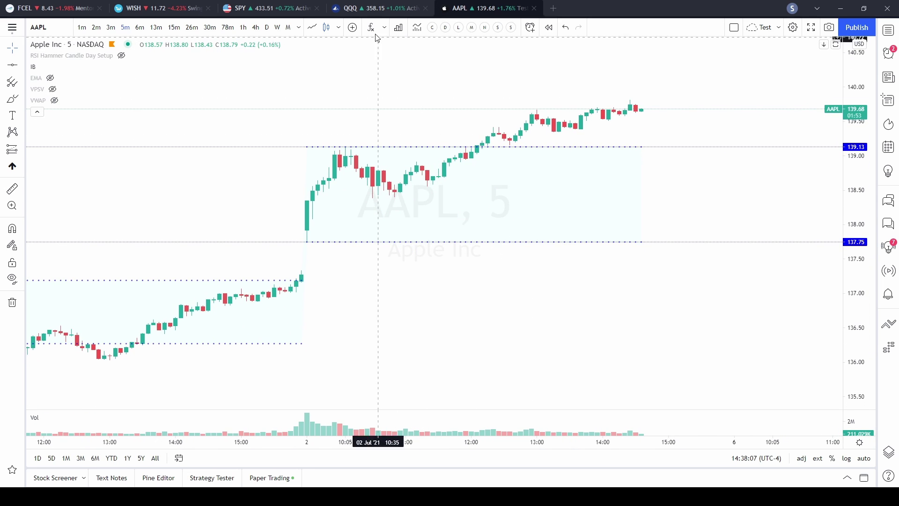
click(353, 28)
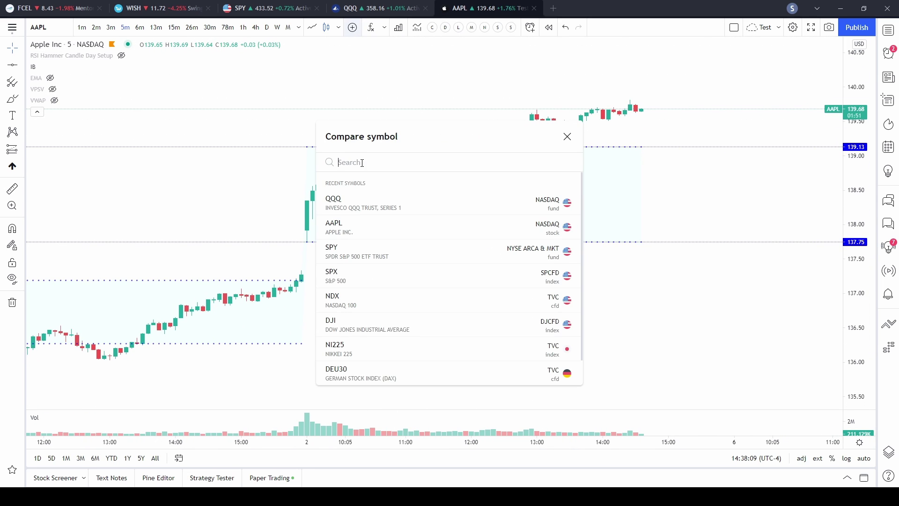
mouse_move(352, 205)
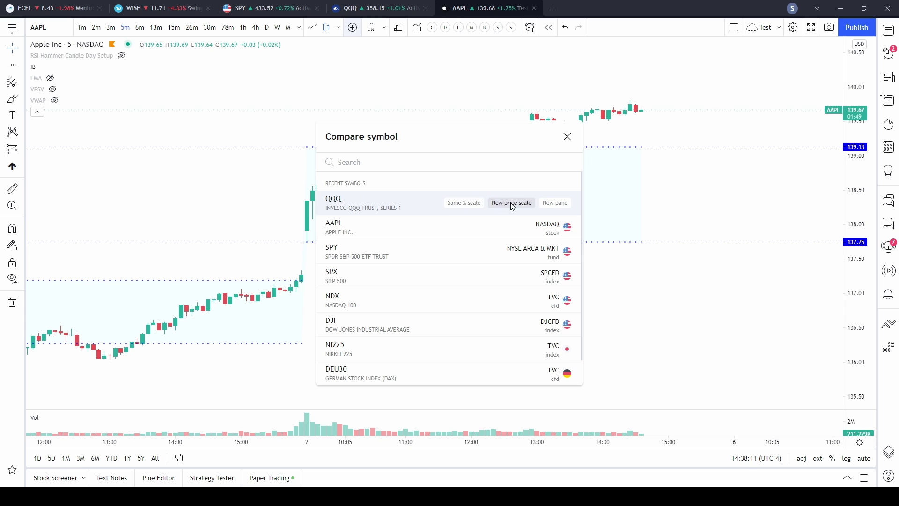
click(559, 205)
click(567, 136)
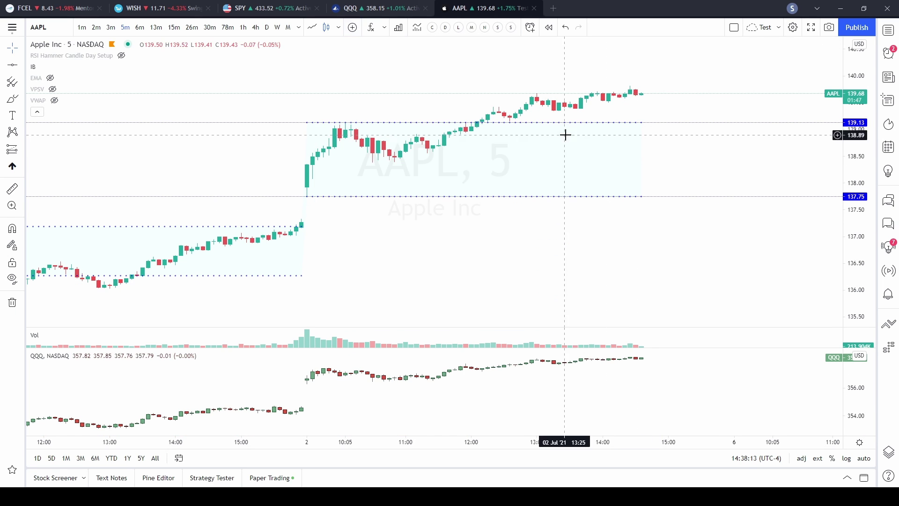
drag(696, 229, 692, 206)
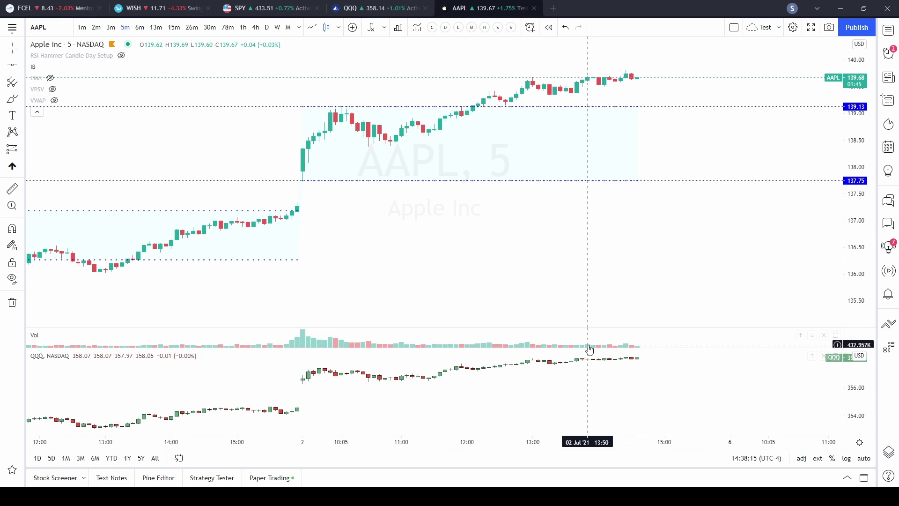
- Stretch the QQQ pane's candles and draw a horizontal line at 357.42 using Alt+H
drag(858, 410, 855, 392)
drag(755, 397, 756, 406)
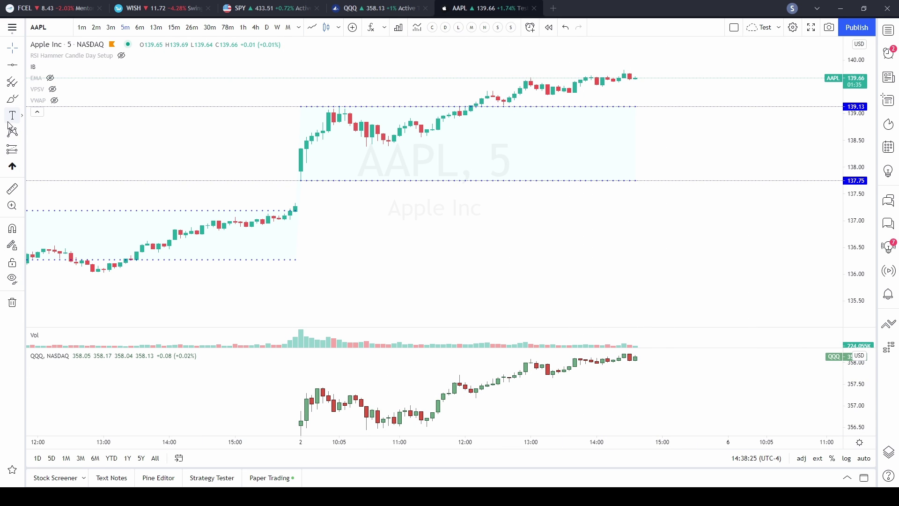
key(alt+h)
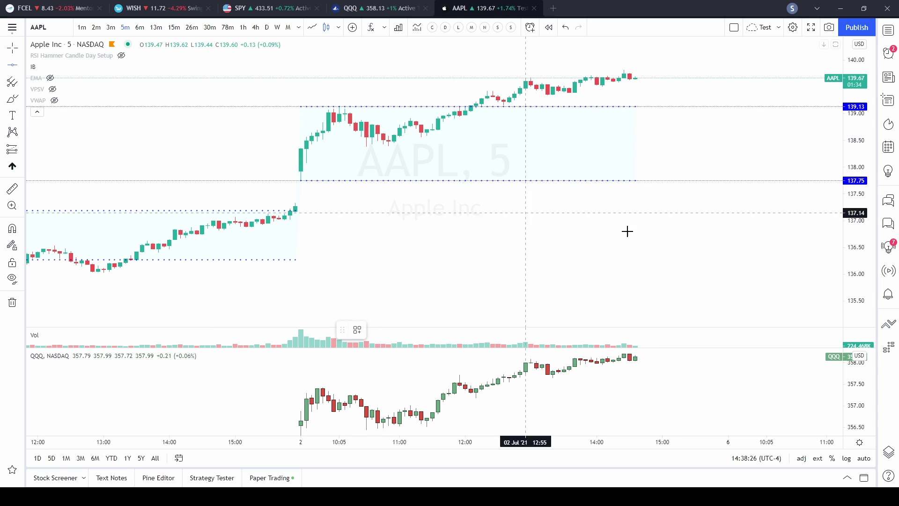
click(304, 388)
drag(646, 203, 647, 285)
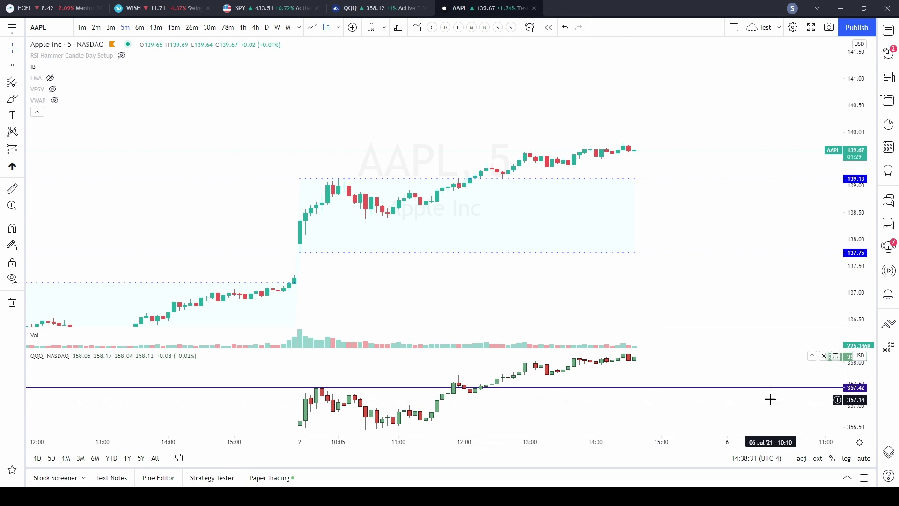